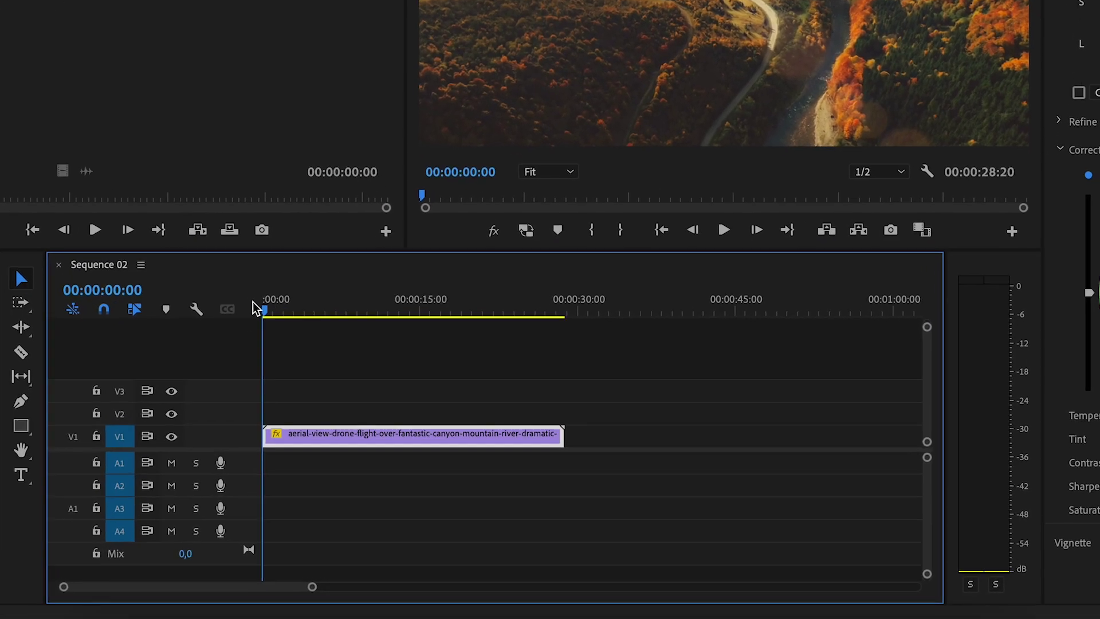
Step: Mark an In point at the sequence start and an Out point at the clip's end
{"action": "key", "text": "i"}
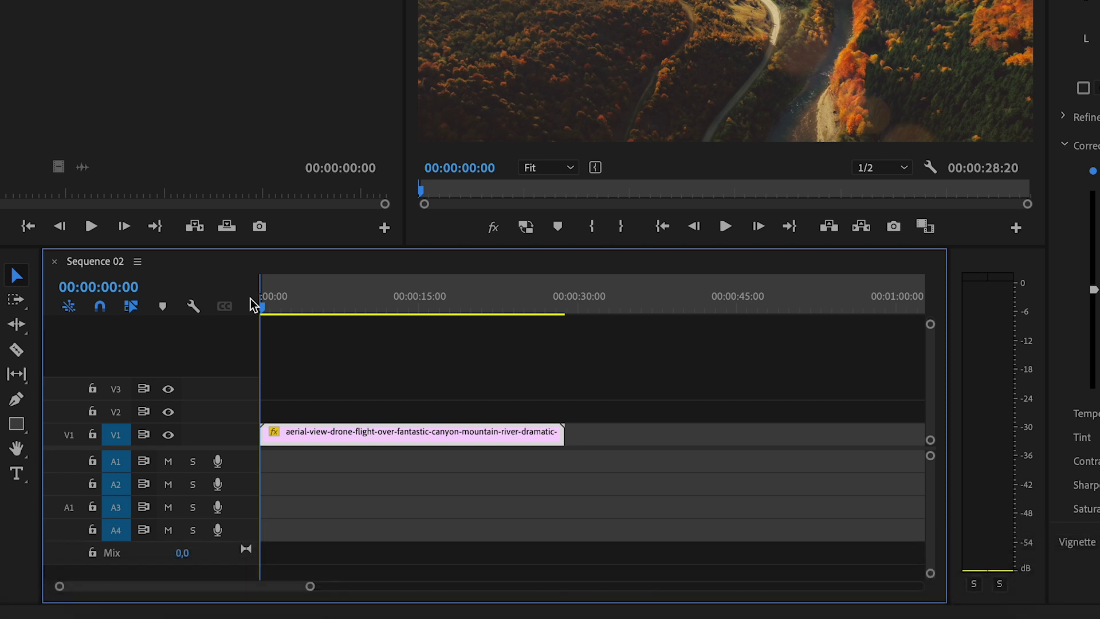
{"action": "left_click_drag", "start_coordinate": [273, 301], "coordinate": [562, 304]}
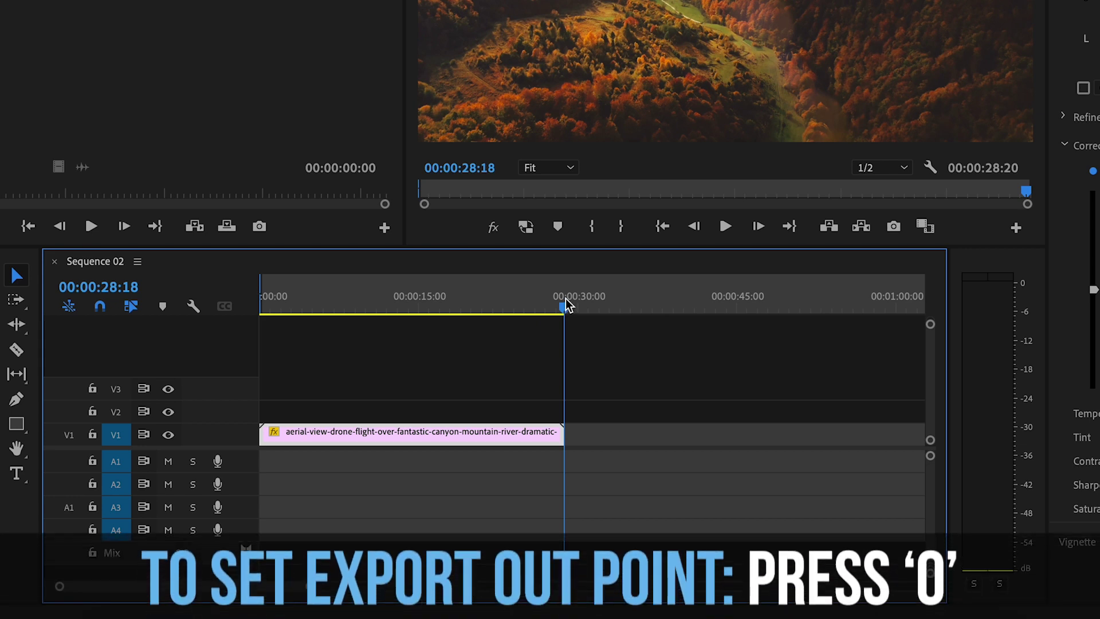
{"action": "key", "text": "o"}
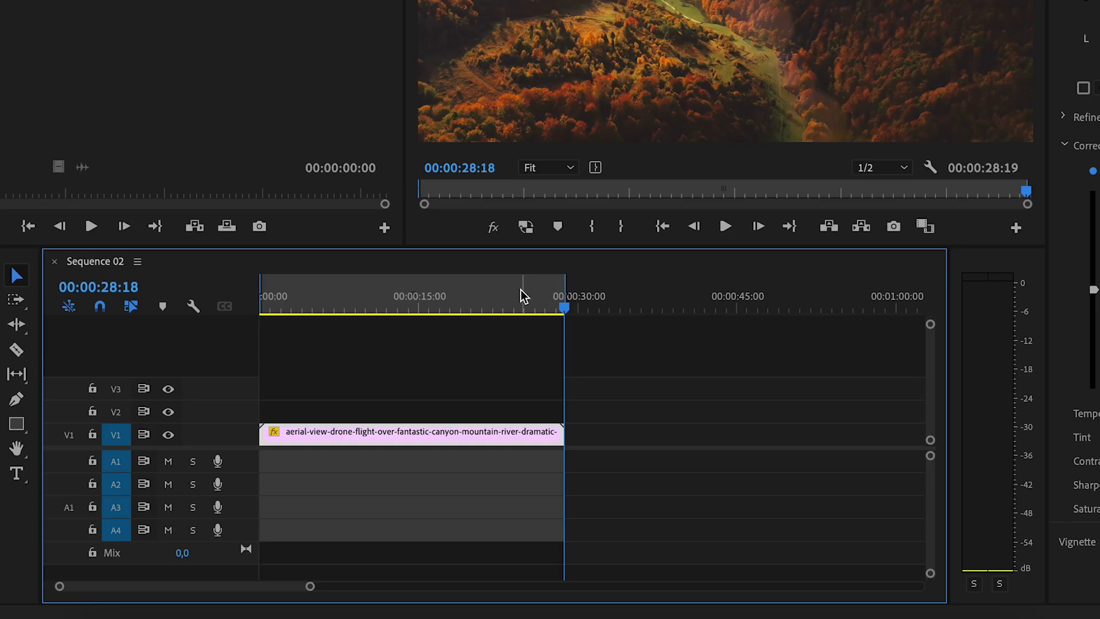
Step: Clear In and Out, then re-mark In at 00:00:00:00 and Out at 00:00:28:14
{"action": "right_click", "coordinate": [507, 290]}
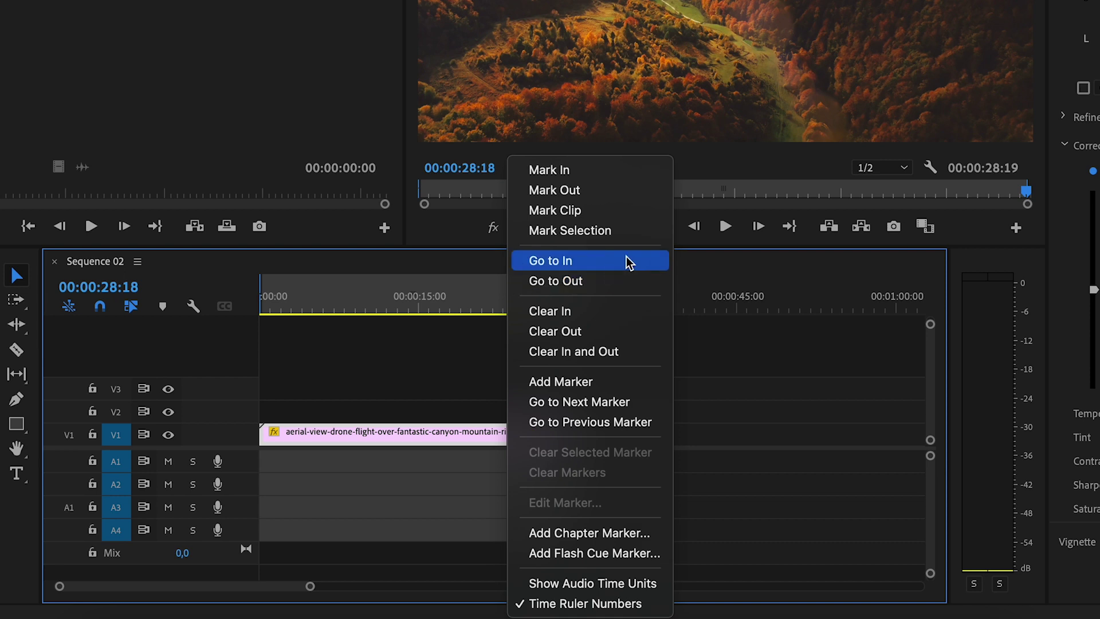
{"action": "left_click", "coordinate": [598, 352]}
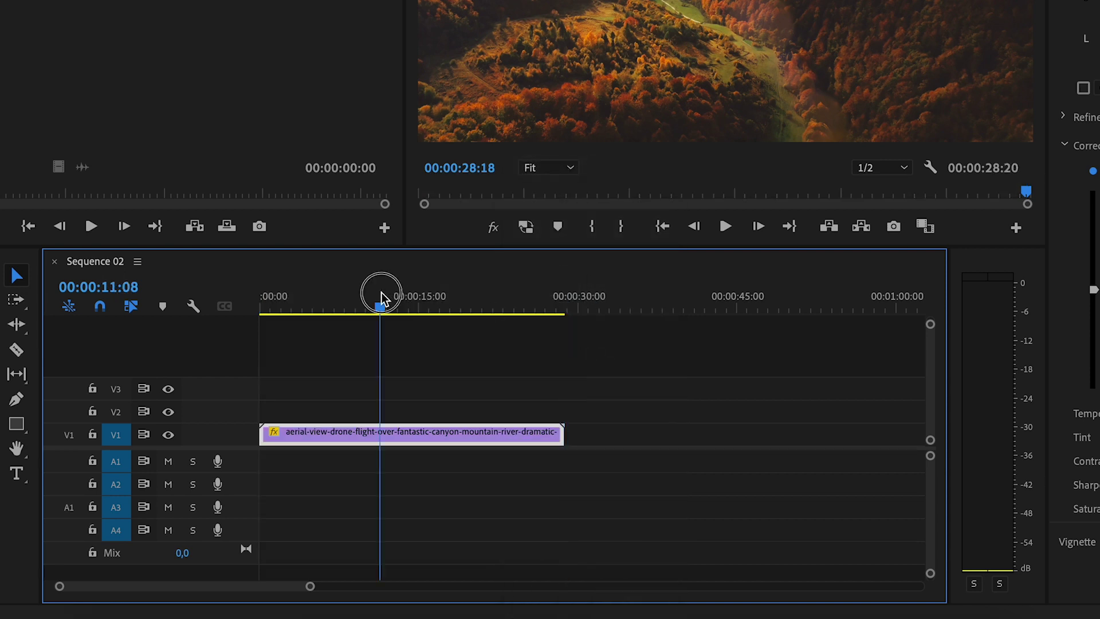
{"action": "left_click_drag", "start_coordinate": [286, 295], "coordinate": [262, 296]}
{"action": "key", "text": "i"}
{"action": "left_click_drag", "start_coordinate": [579, 298], "coordinate": [565, 299]}
{"action": "key", "text": "o"}
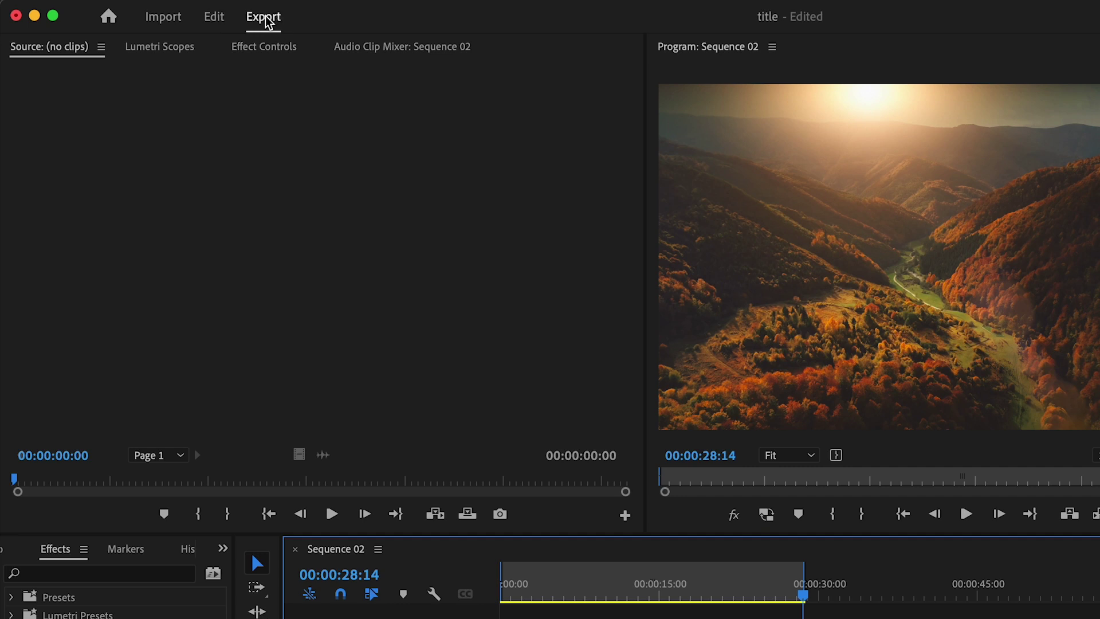
Step: In the Export tab, replace the file name Sequence 02.mp4 with forest
{"action": "left_click", "coordinate": [265, 21]}
{"action": "triple_click", "coordinate": [438, 100]}
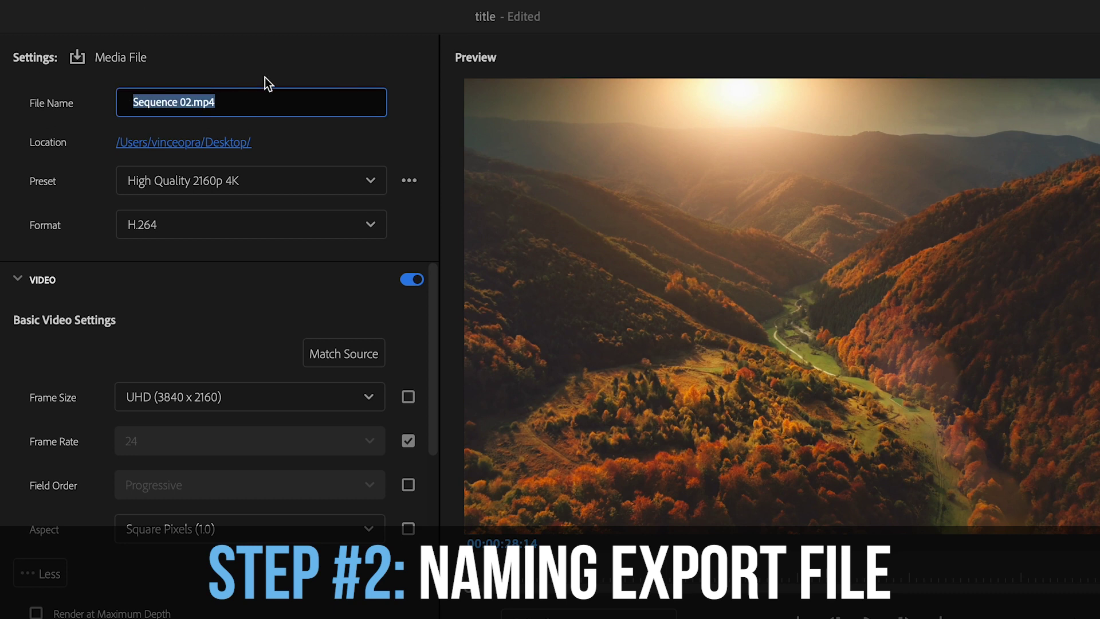
{"action": "key", "text": "BackSpace"}
{"action": "type", "text": "forest"}
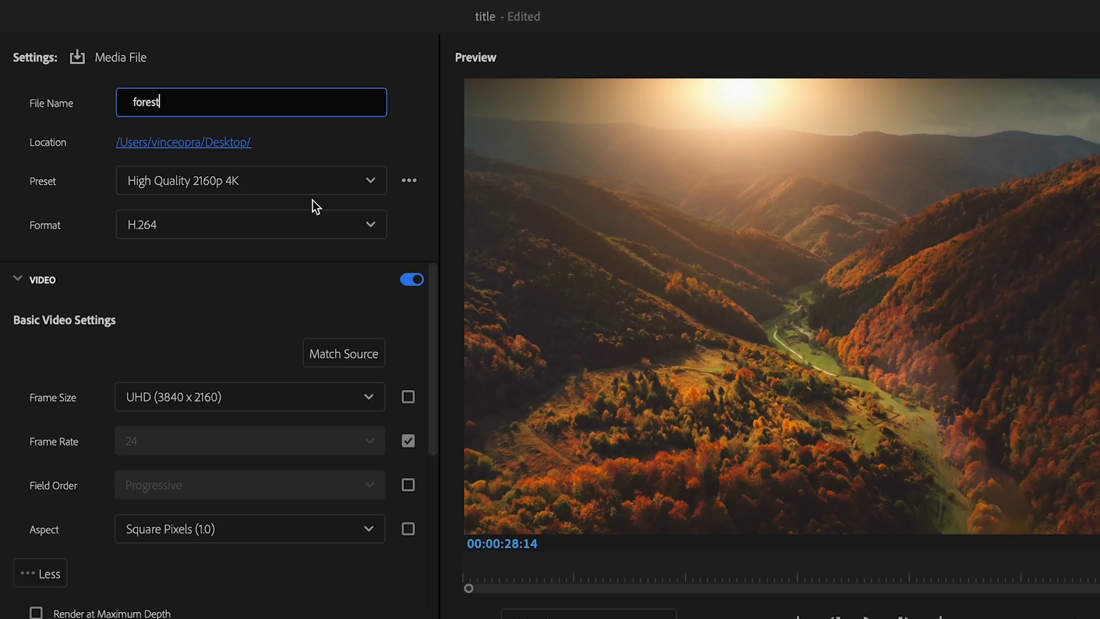
{"action": "left_click", "coordinate": [257, 185]}
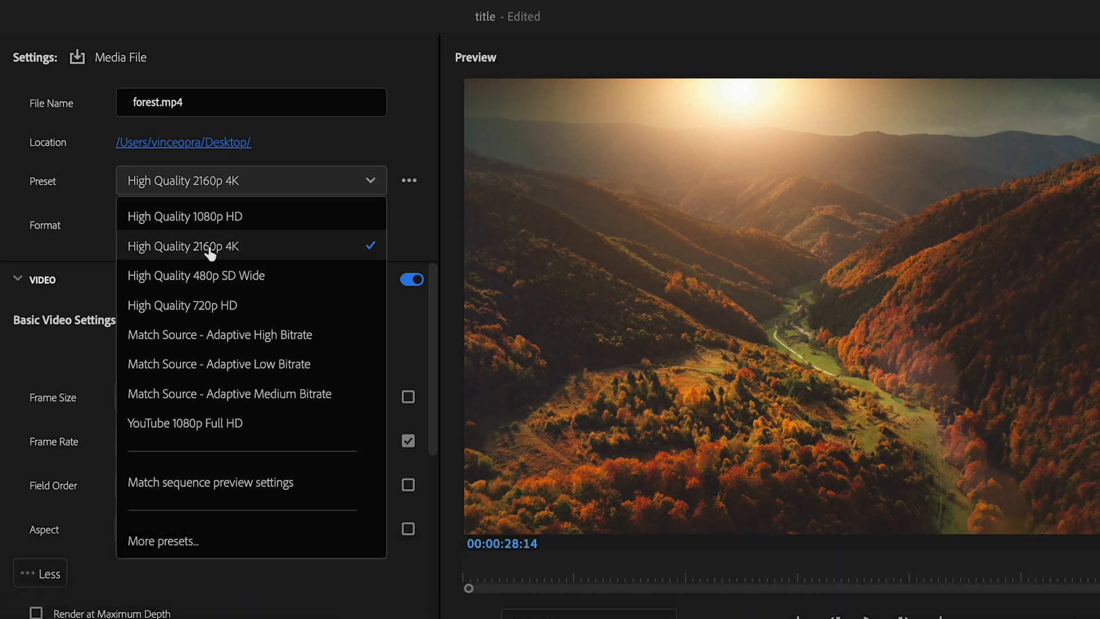
{"action": "left_click", "coordinate": [255, 252]}
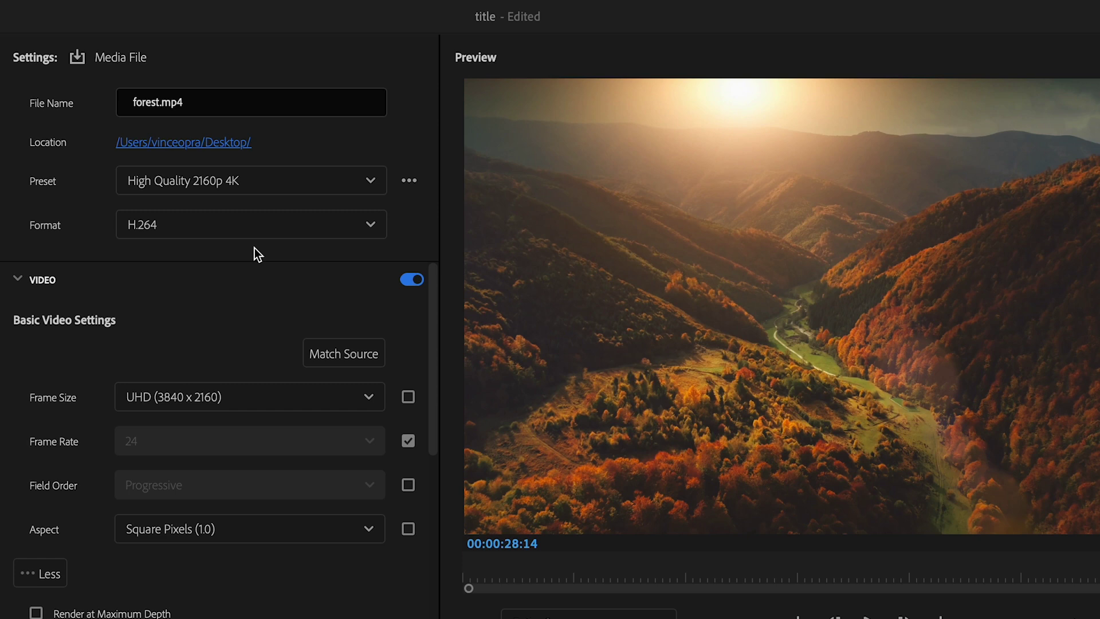
Step: Switch the export format to HEVC (H.265)
{"action": "left_click", "coordinate": [260, 228]}
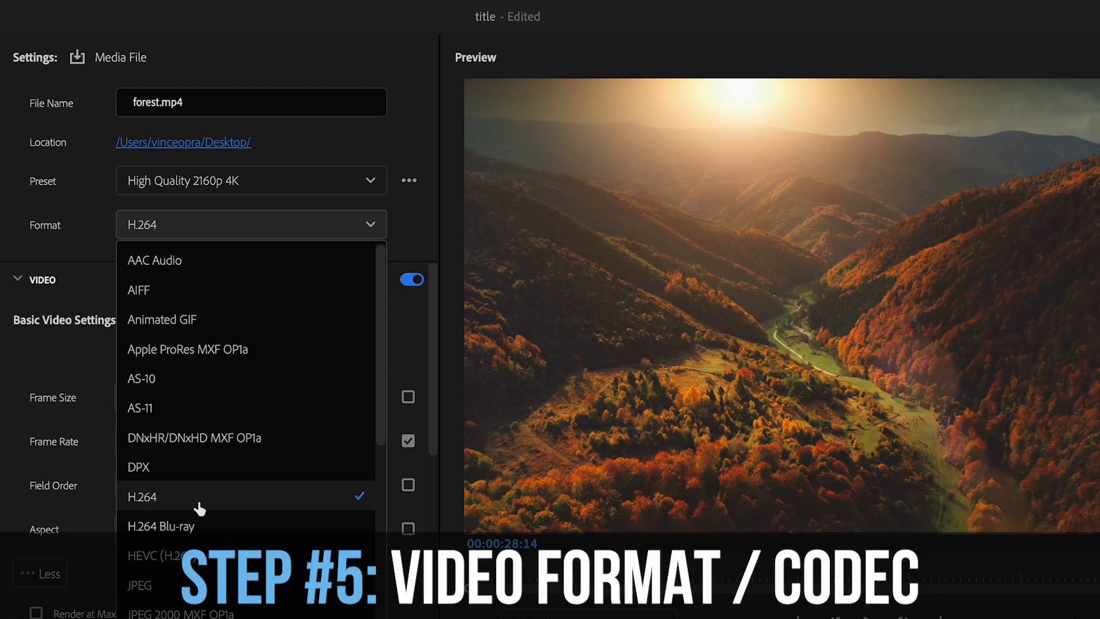
{"action": "left_click", "coordinate": [216, 564]}
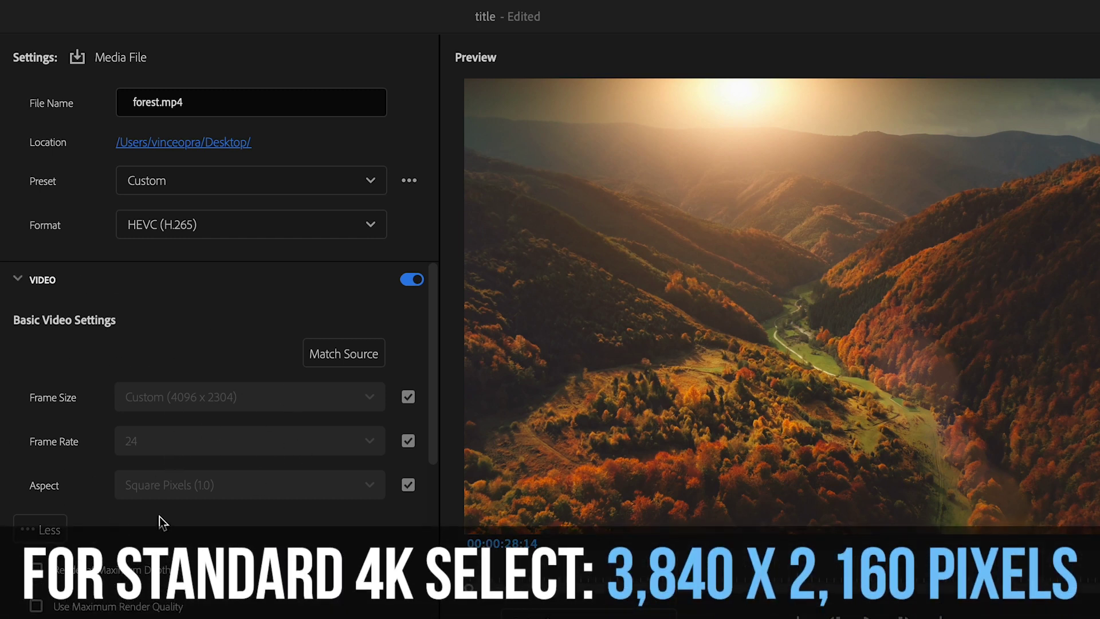
Step: Enable Render at Maximum Depth and Use Maximum Render Quality in the video settings
{"action": "scroll", "coordinate": [160, 515], "scroll_direction": "down", "scroll_amount": 4}
{"action": "left_click", "coordinate": [36, 454]}
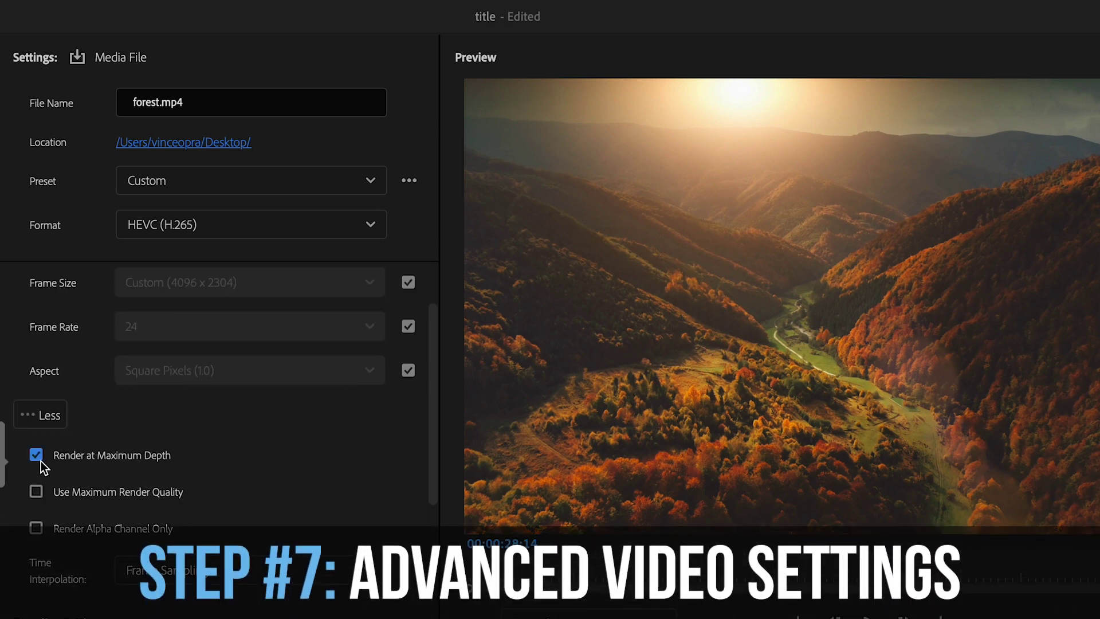
{"action": "left_click", "coordinate": [35, 492]}
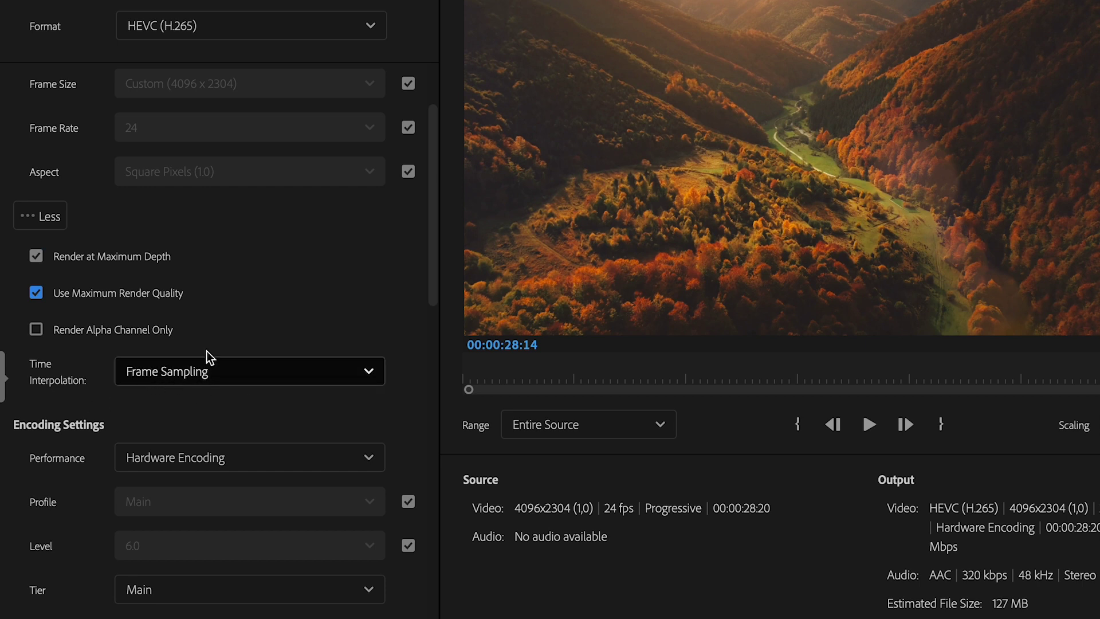
Step: Set the HEVC encoding tier to High, leaving performance on Hardware Encoding
{"action": "scroll", "coordinate": [390, 414], "scroll_direction": "down", "scroll_amount": 5}
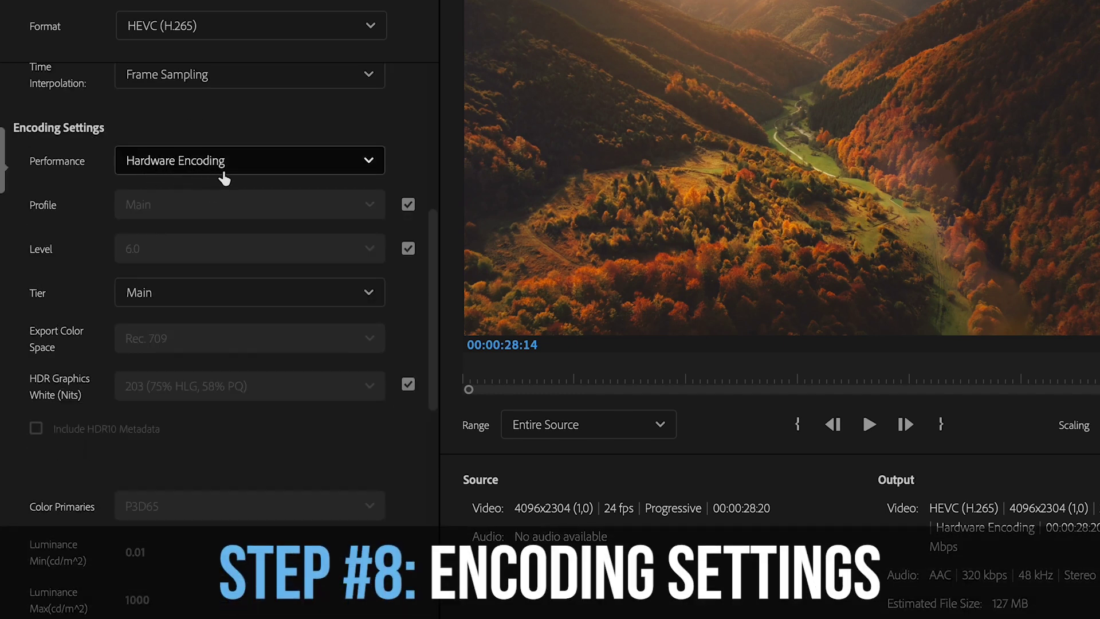
{"action": "left_click", "coordinate": [245, 173]}
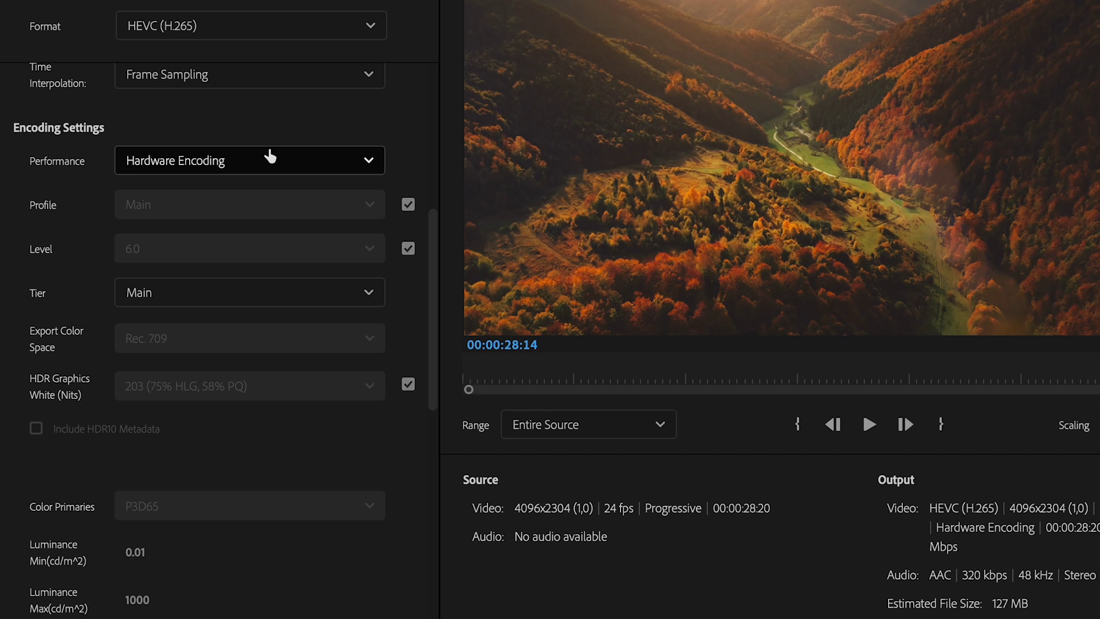
{"action": "left_click", "coordinate": [194, 295]}
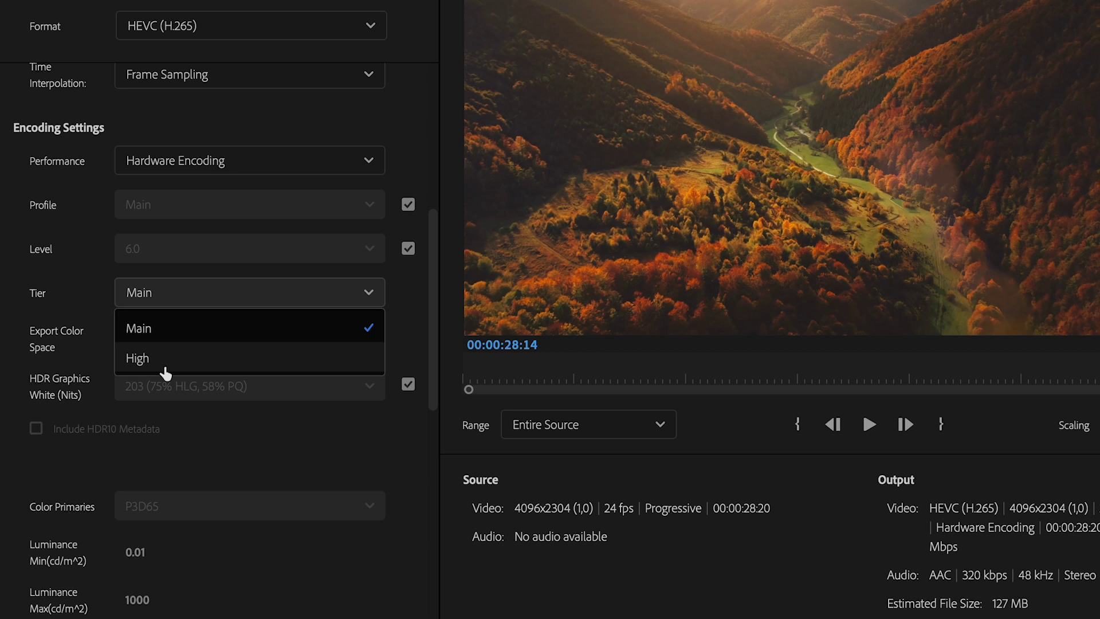
{"action": "left_click", "coordinate": [165, 371]}
{"action": "scroll", "coordinate": [358, 450], "scroll_direction": "down", "scroll_amount": 5}
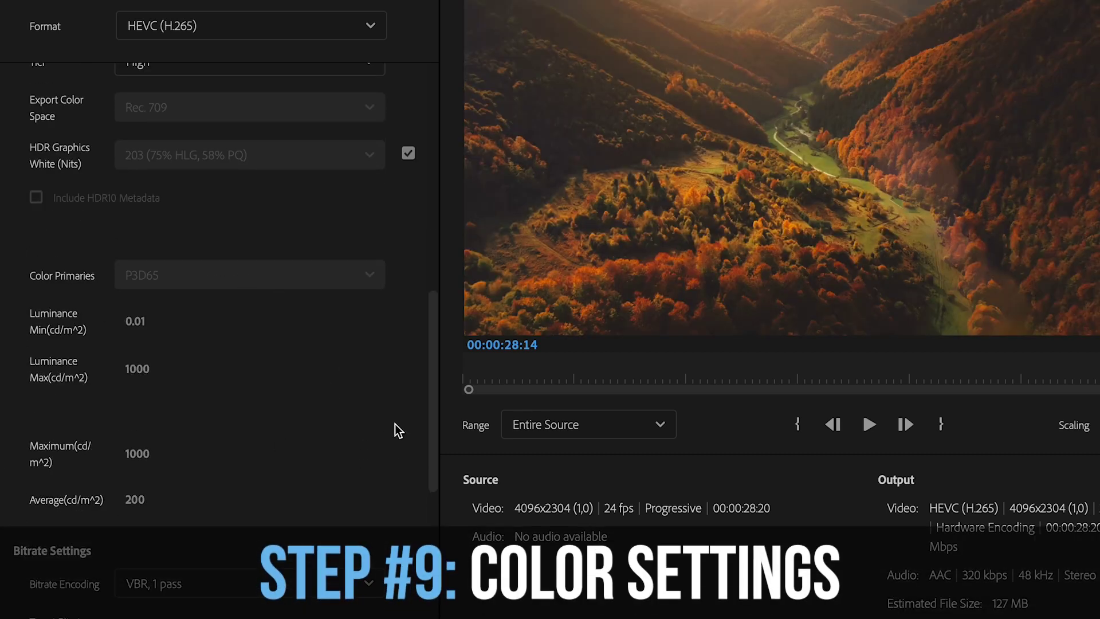
{"action": "scroll", "coordinate": [395, 440], "scroll_direction": "down", "scroll_amount": 2}
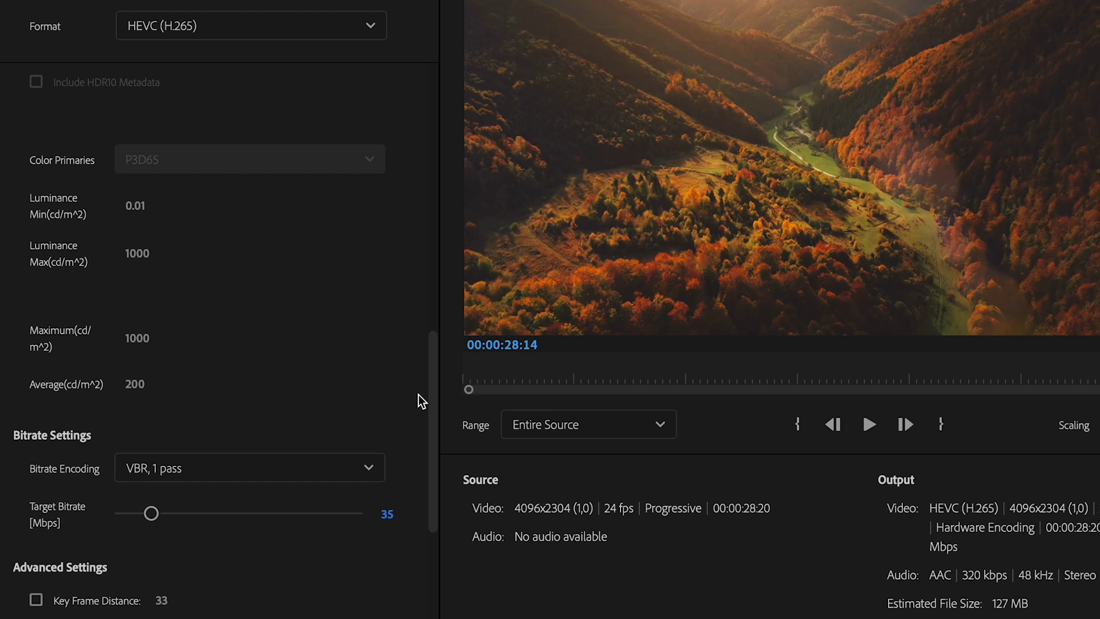
{"action": "scroll", "coordinate": [418, 394], "scroll_direction": "down", "scroll_amount": 5}
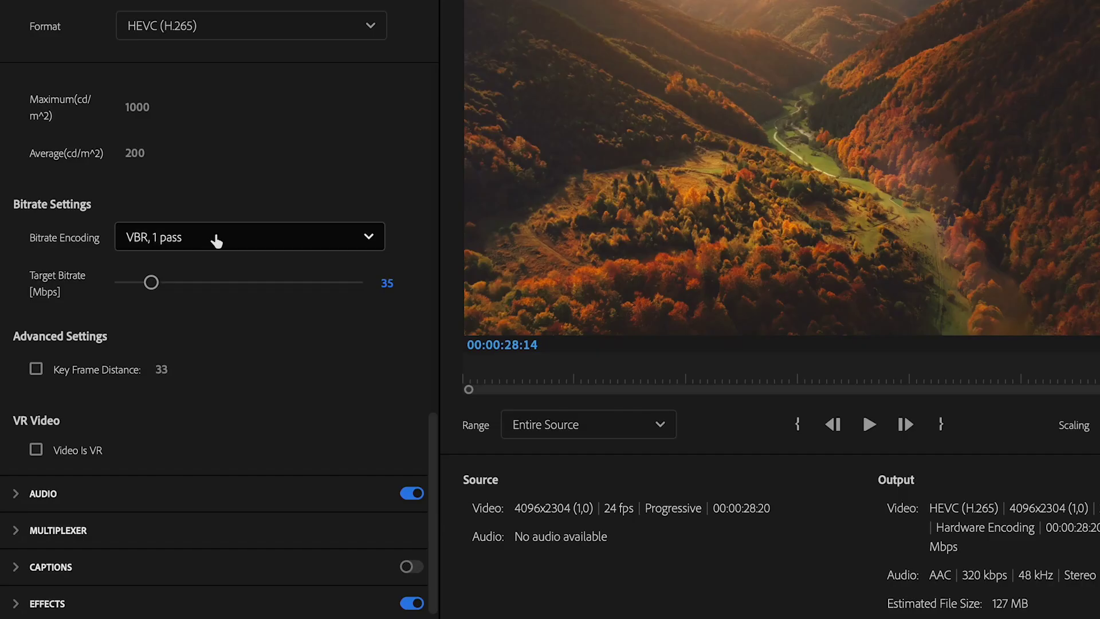
Step: Use CBR bitrate encoding with a 50 Mbps target bitrate
{"action": "left_click", "coordinate": [216, 240]}
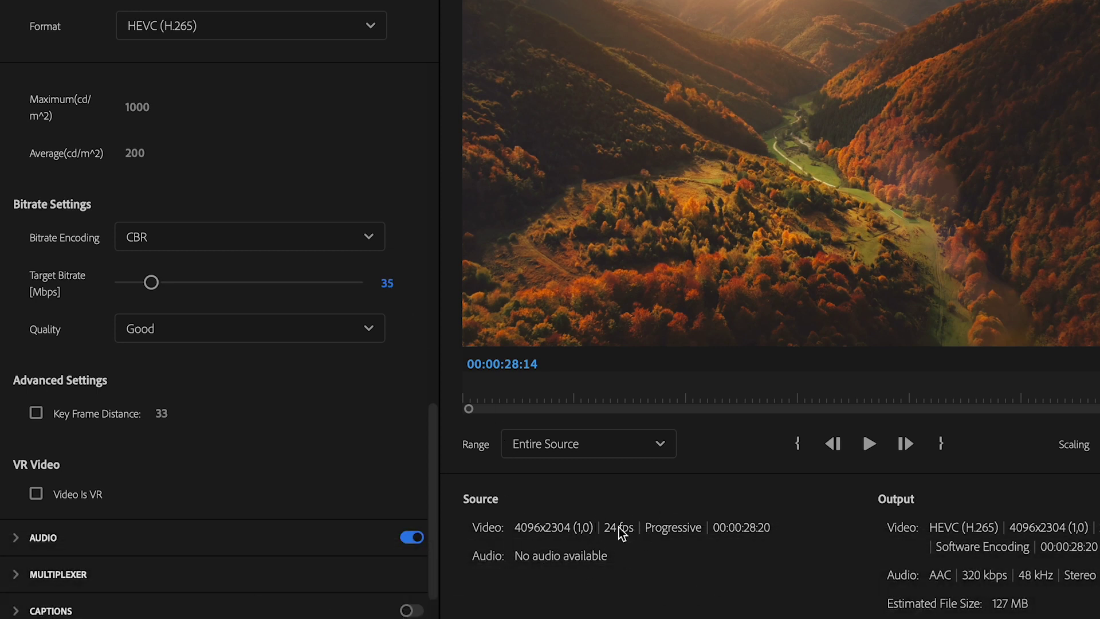
{"action": "left_click", "coordinate": [388, 285]}
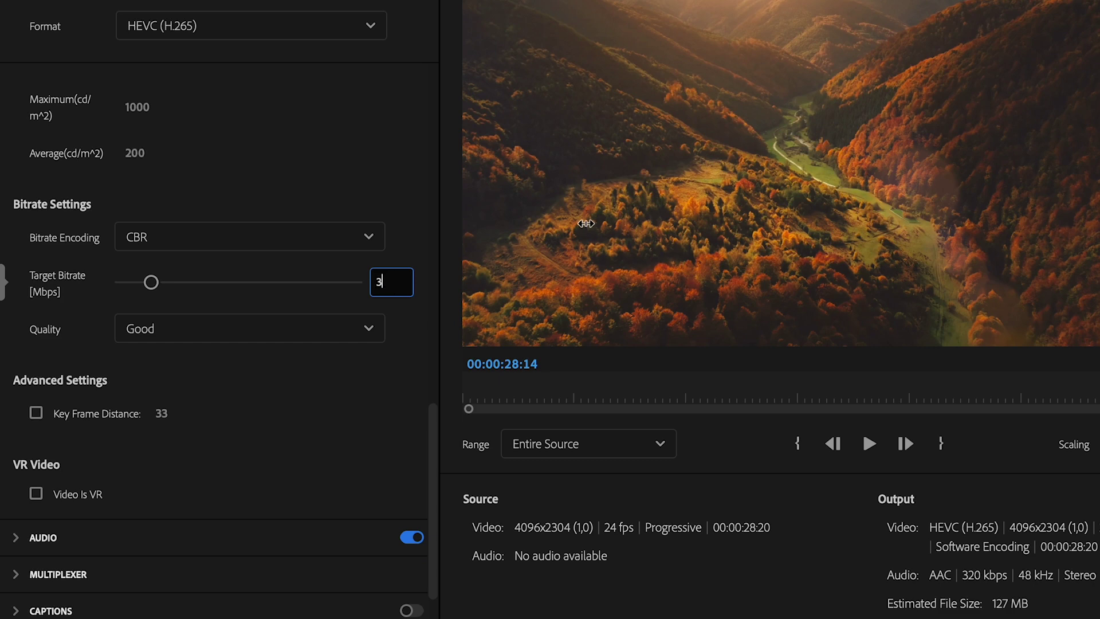
{"action": "type", "text": "50"}
{"action": "key", "text": "Return"}
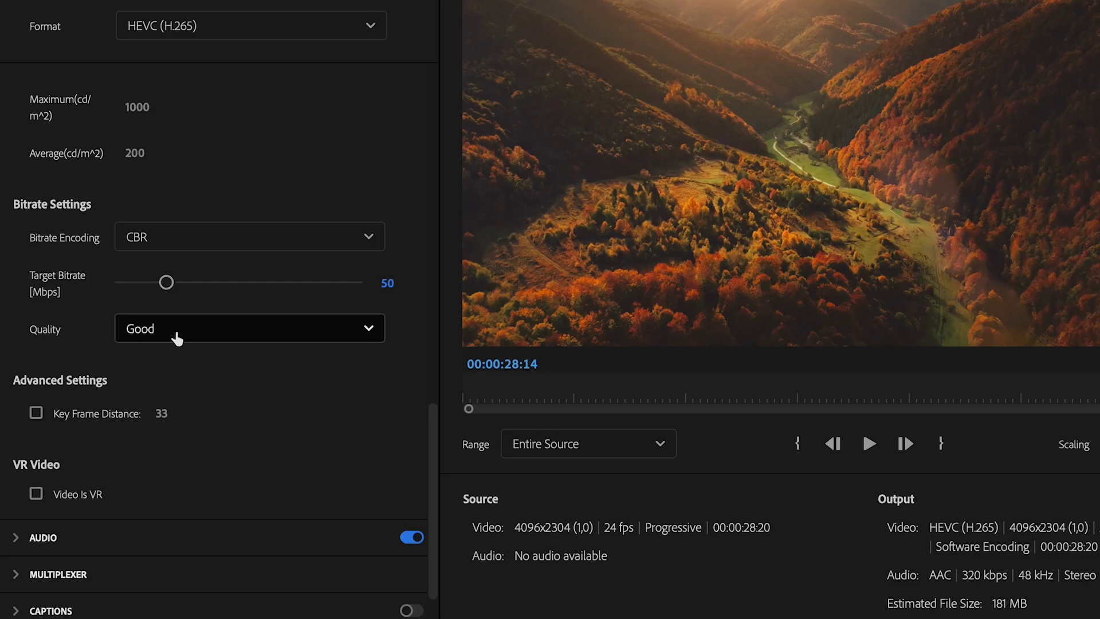
Step: Set the bitrate quality to Highest (slowest)
{"action": "left_click", "coordinate": [177, 337]}
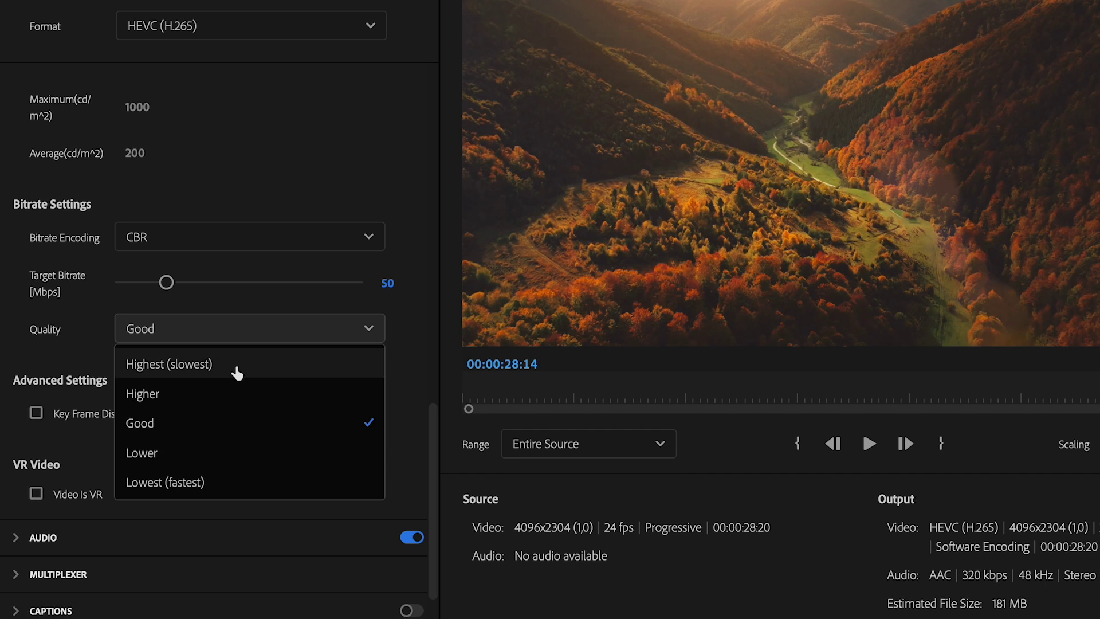
{"action": "left_click", "coordinate": [283, 361]}
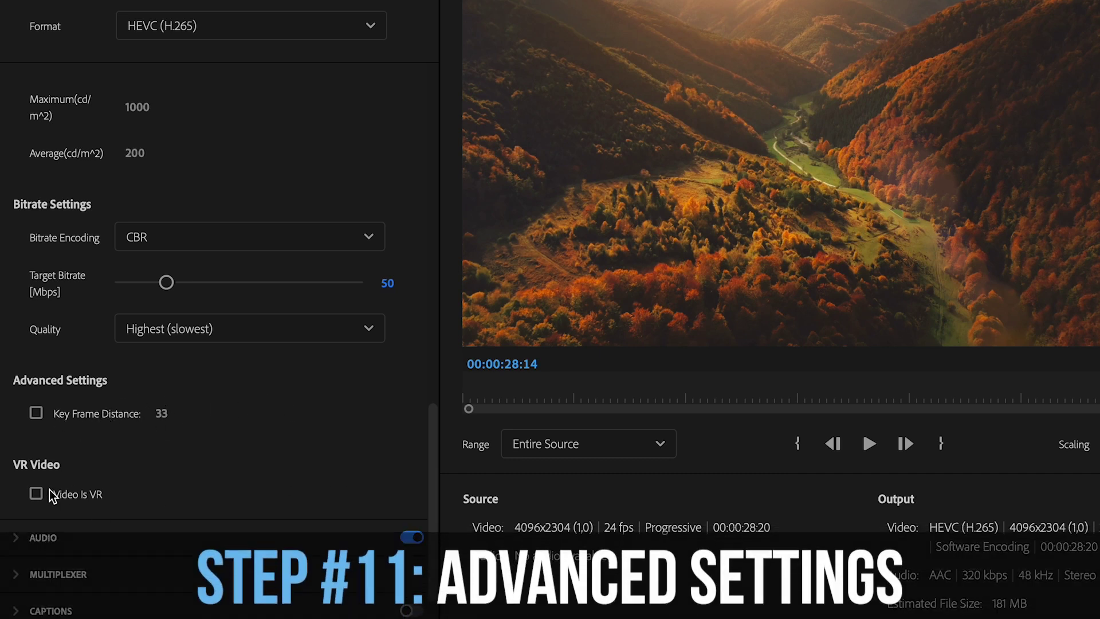
{"action": "scroll", "coordinate": [302, 454], "scroll_direction": "down", "scroll_amount": 3}
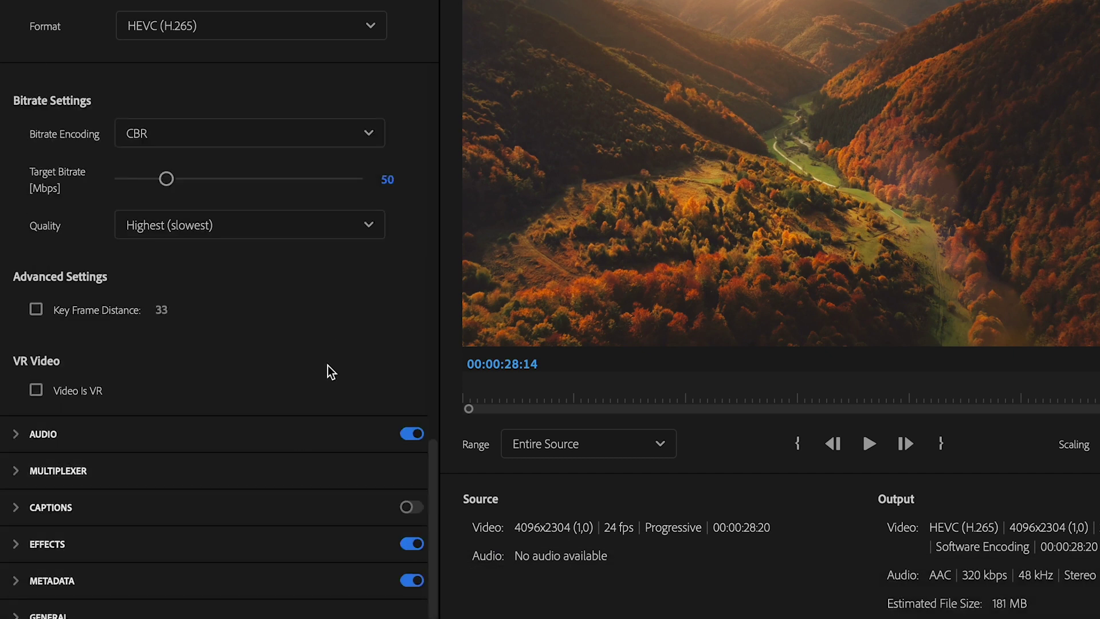
Step: Expand the Audio section showing AAC, 48000 Hz, Stereo, 320 kbps
{"action": "left_click", "coordinate": [16, 436]}
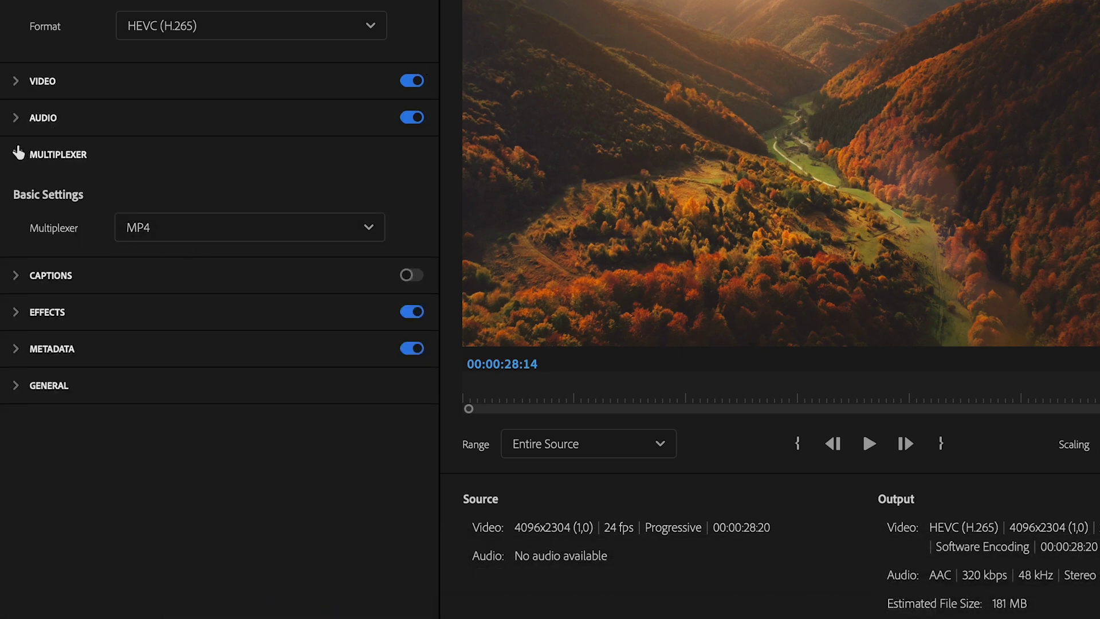
Step: Keep the multiplexer on MP4, collapse Captions, and expand the Effects options
{"action": "left_click", "coordinate": [206, 225]}
{"action": "left_click", "coordinate": [204, 222]}
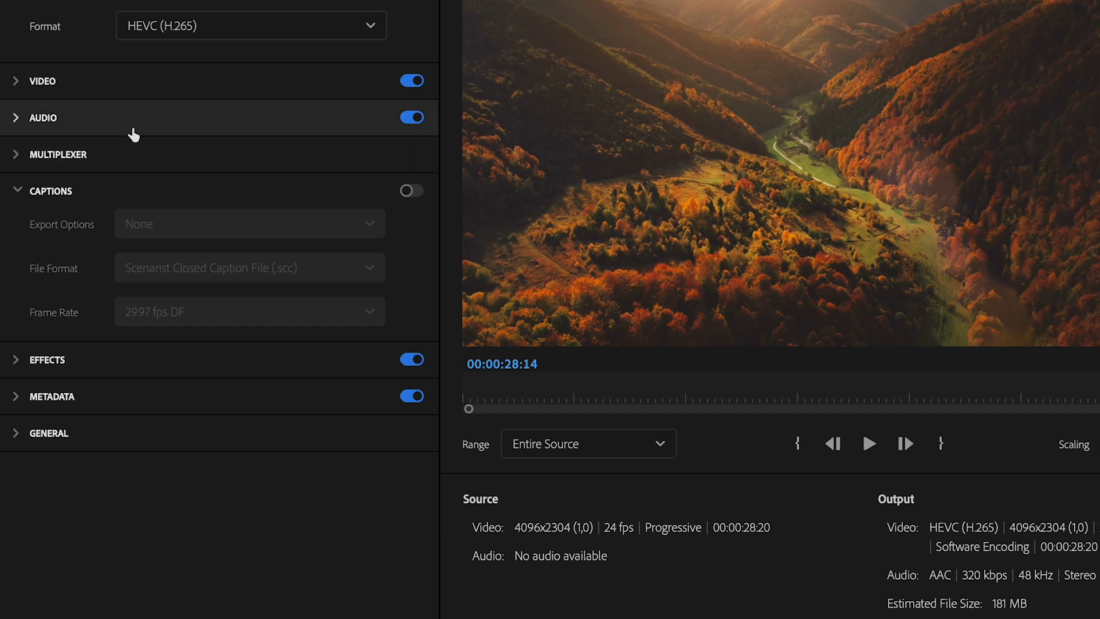
{"action": "left_click", "coordinate": [15, 191]}
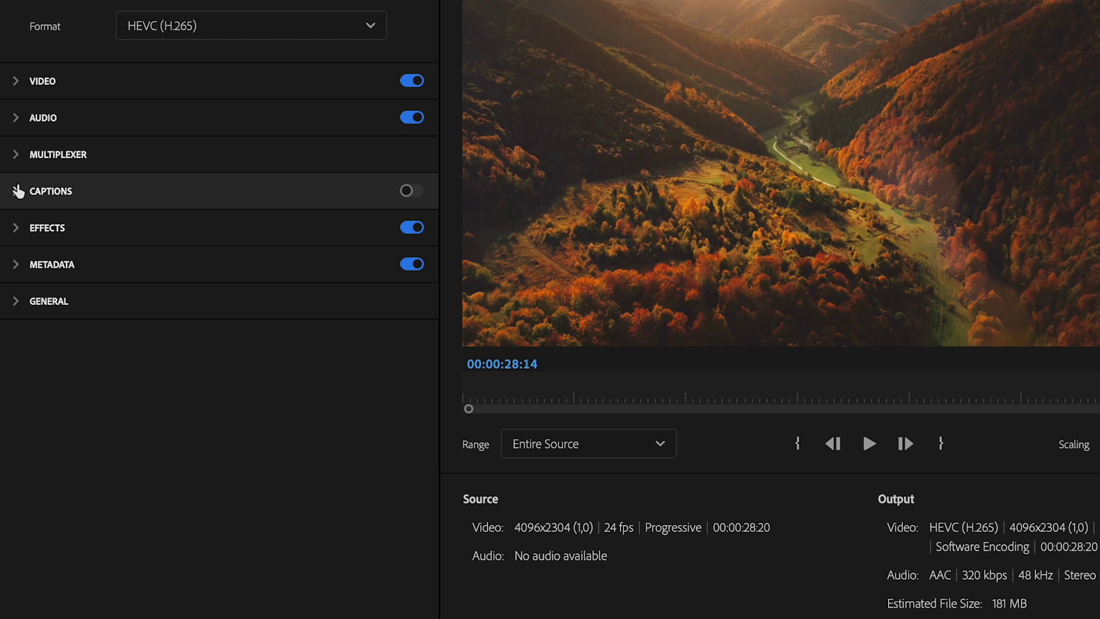
{"action": "left_click", "coordinate": [16, 226]}
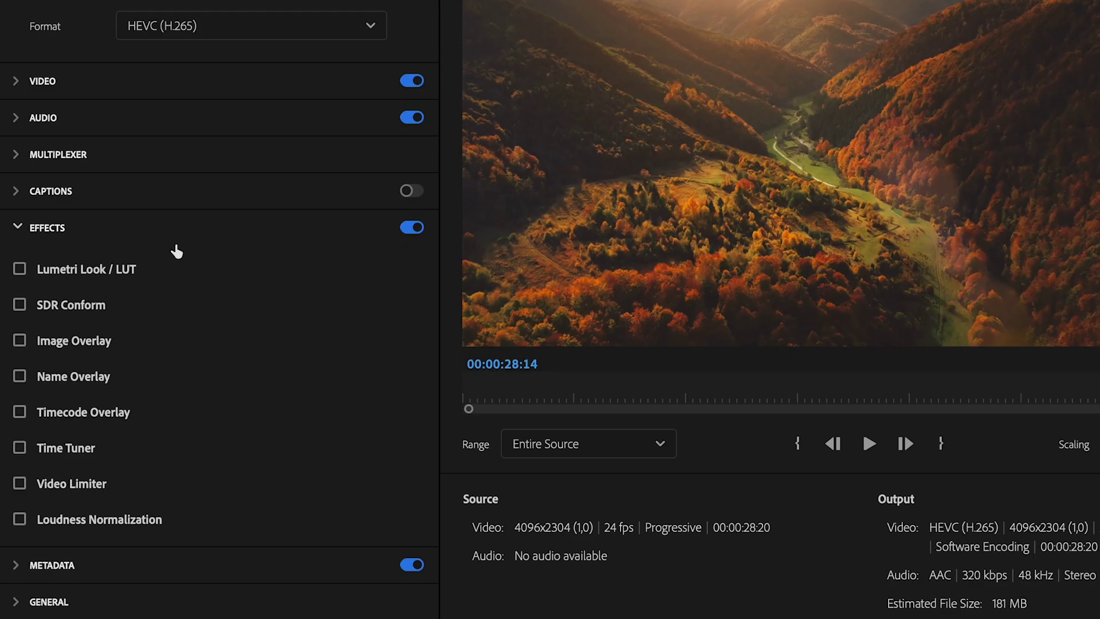
Step: Leave Lumetri Look / LUT unchecked, collapse Effects, and expand the Metadata options
{"action": "left_click", "coordinate": [20, 267]}
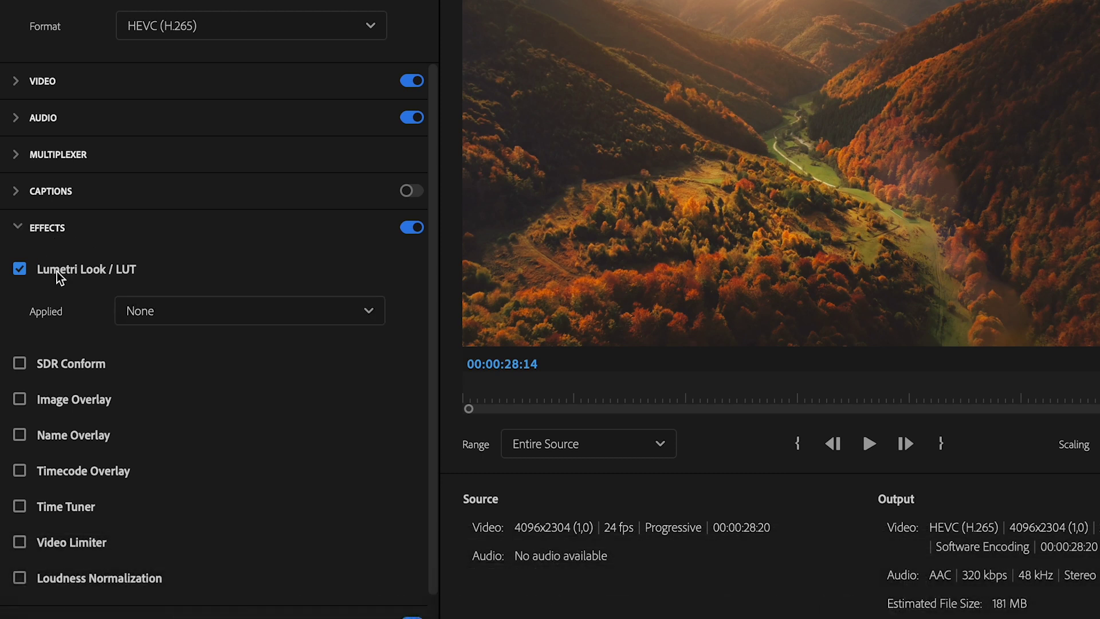
{"action": "left_click", "coordinate": [56, 271]}
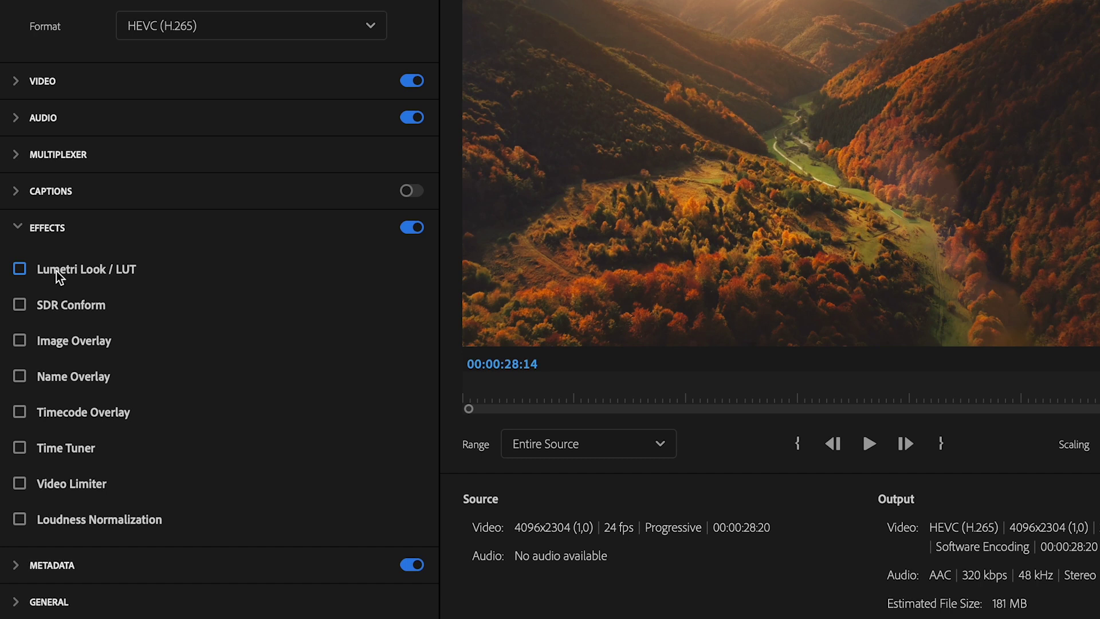
{"action": "left_click", "coordinate": [20, 227]}
{"action": "left_click", "coordinate": [54, 264]}
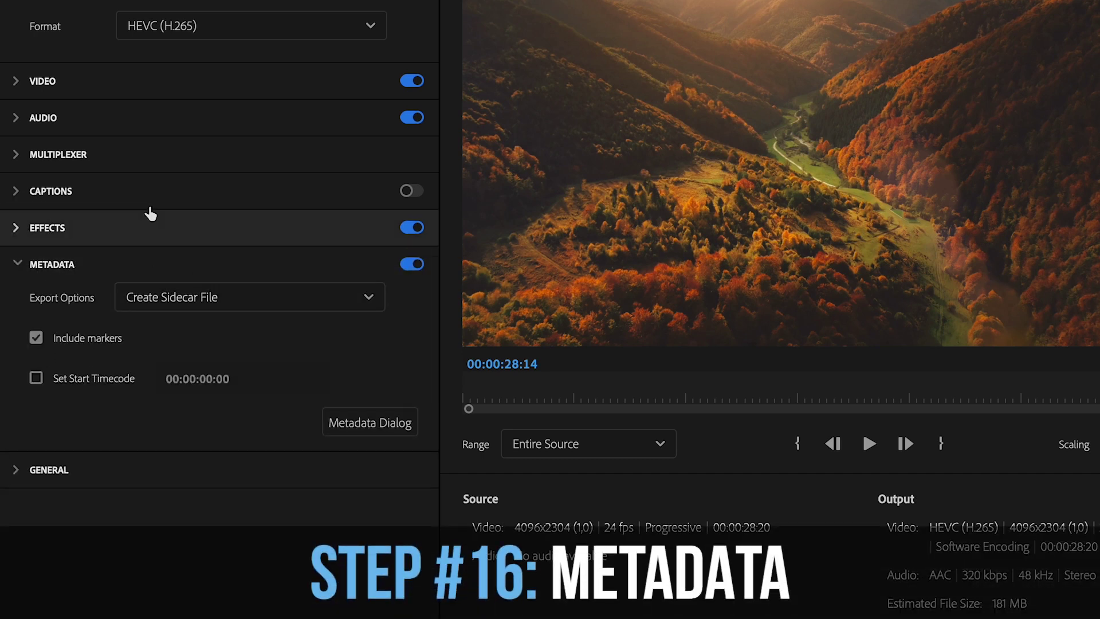
Step: Collapse Metadata and review the General options, leaving Import into Project, Use Previews and Use Proxies unchecked
{"action": "left_click", "coordinate": [17, 264]}
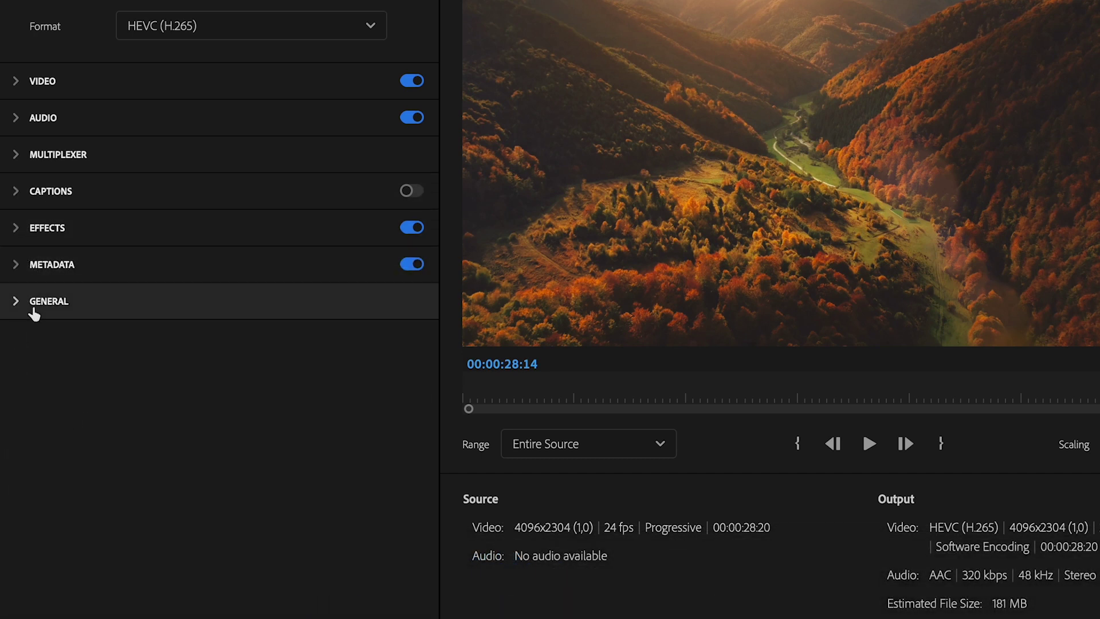
{"action": "left_click", "coordinate": [32, 309]}
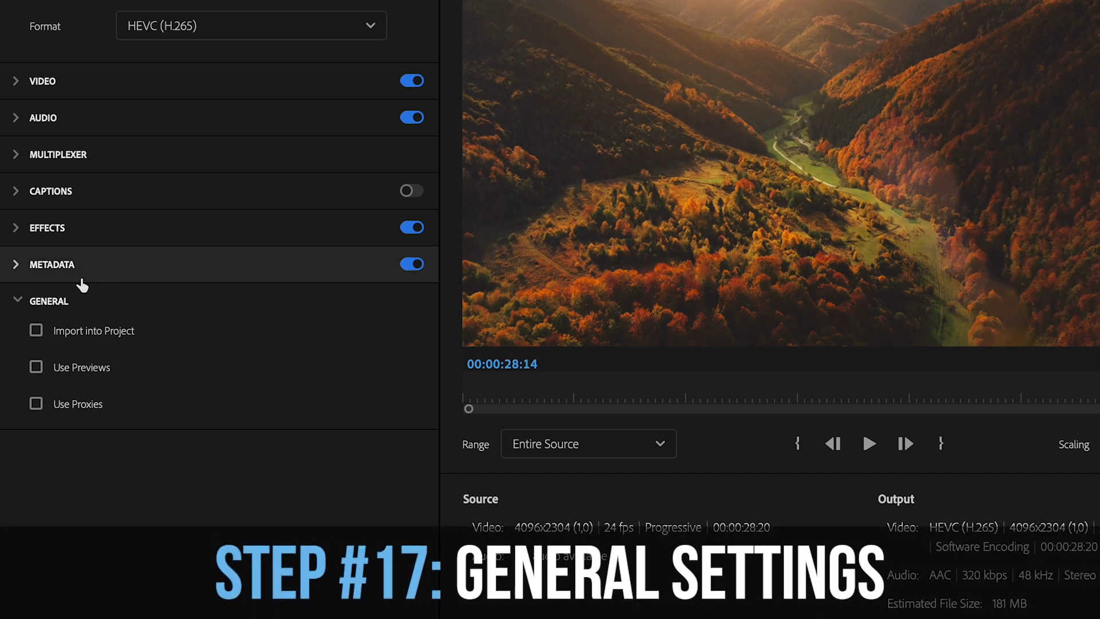
{"action": "left_click", "coordinate": [19, 300]}
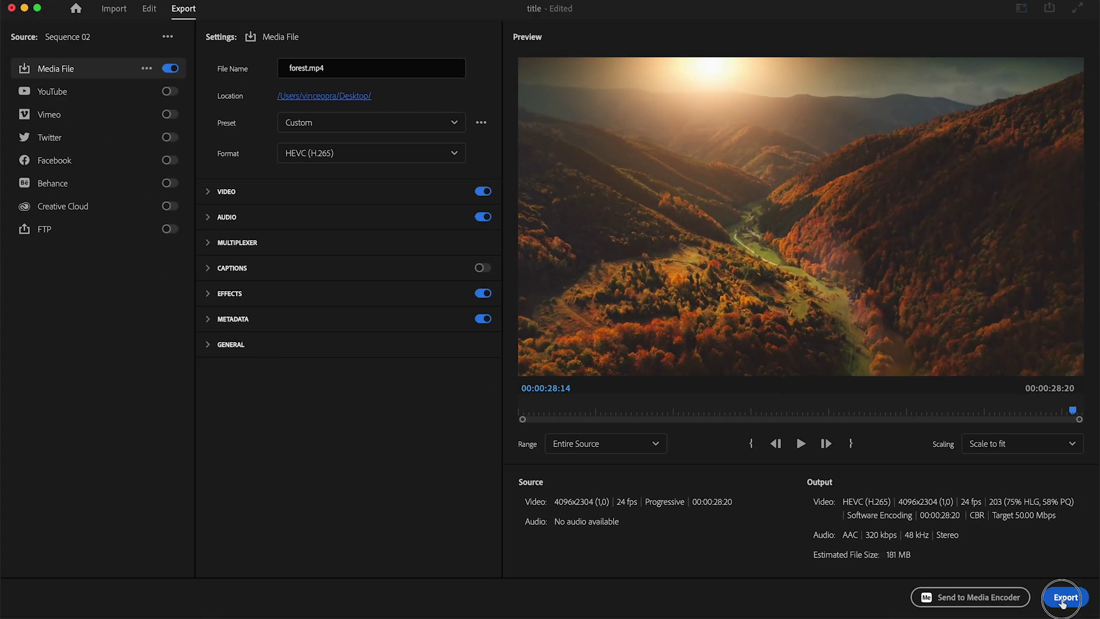
Step: Start the export of forest.mp4 with the HEVC CBR 50 Mbps settings
{"action": "left_click", "coordinate": [1044, 589]}
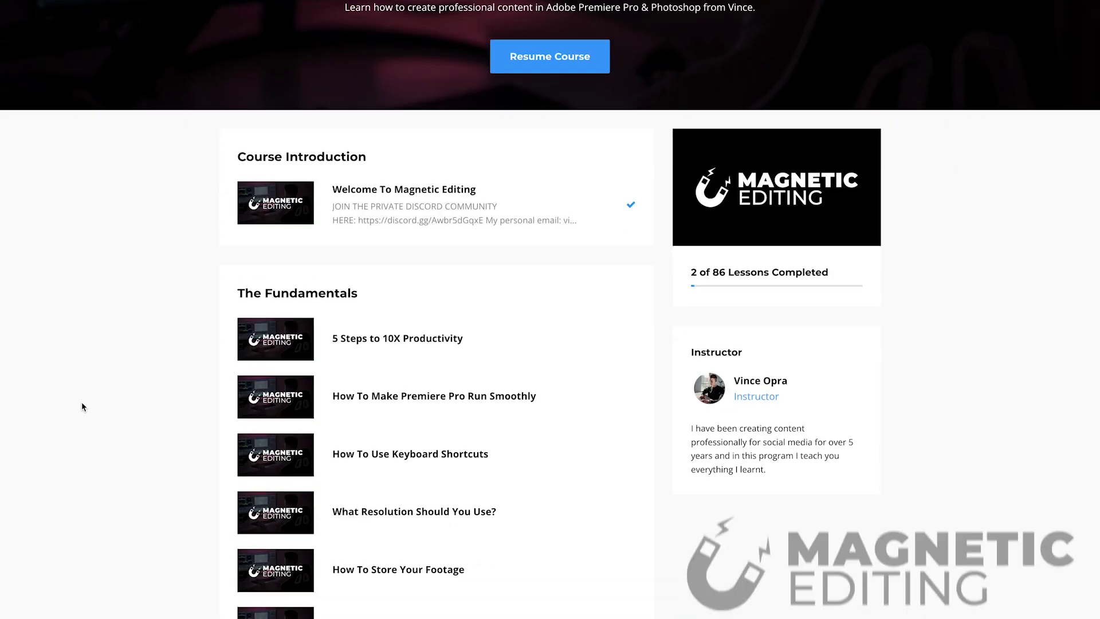
{"action": "scroll", "coordinate": [82, 406], "scroll_direction": "down", "scroll_amount": 10}
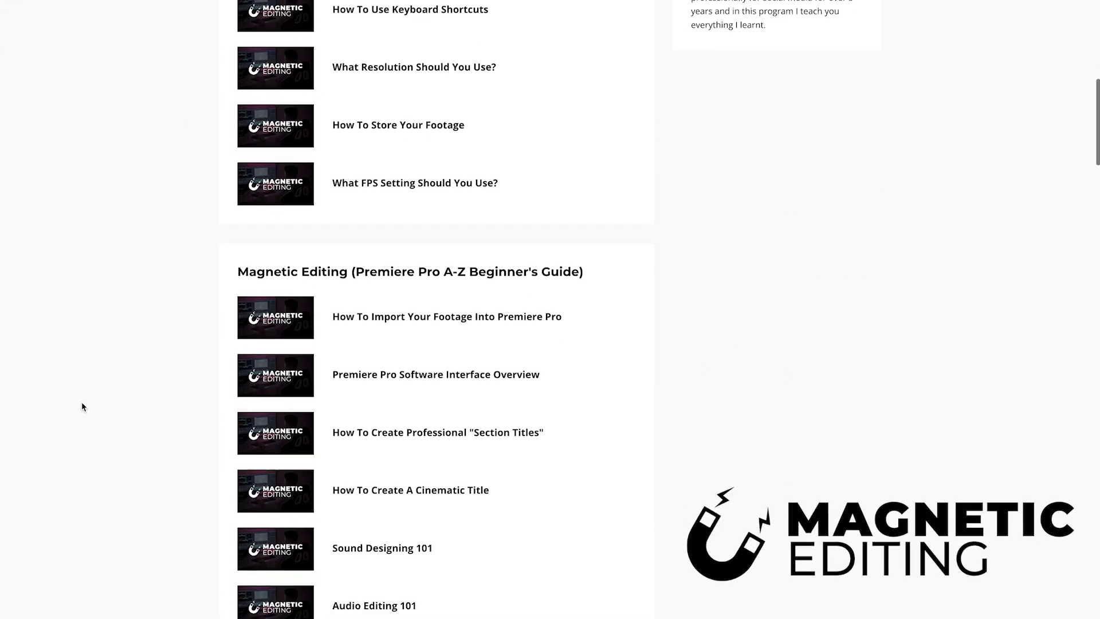
{"action": "scroll", "coordinate": [82, 407], "scroll_direction": "down", "scroll_amount": 10}
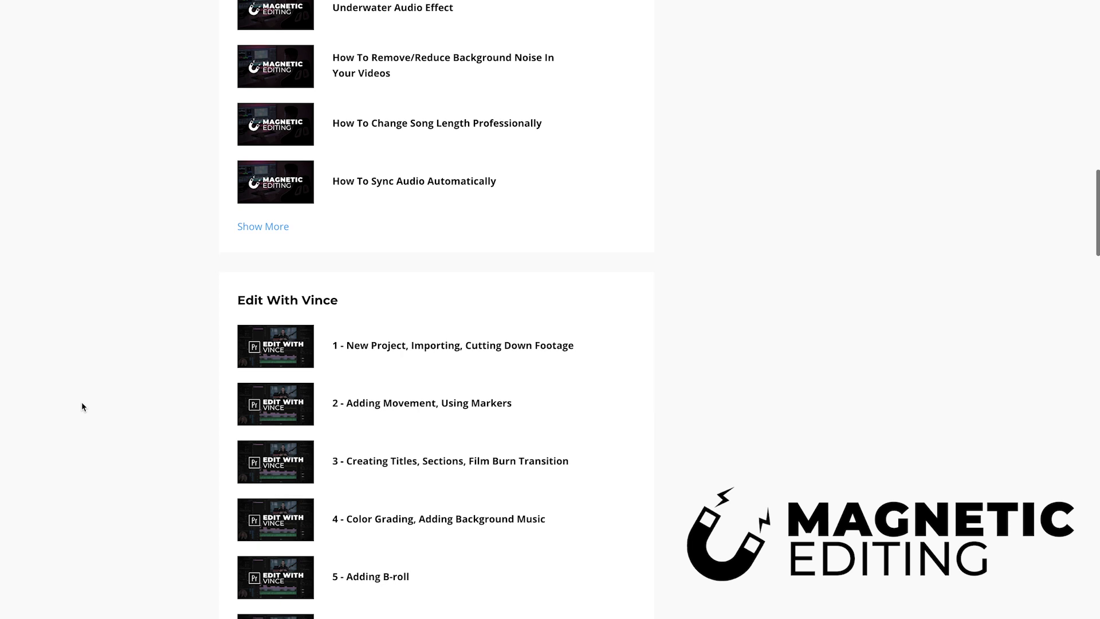
{"action": "scroll", "coordinate": [82, 407], "scroll_direction": "down", "scroll_amount": 13}
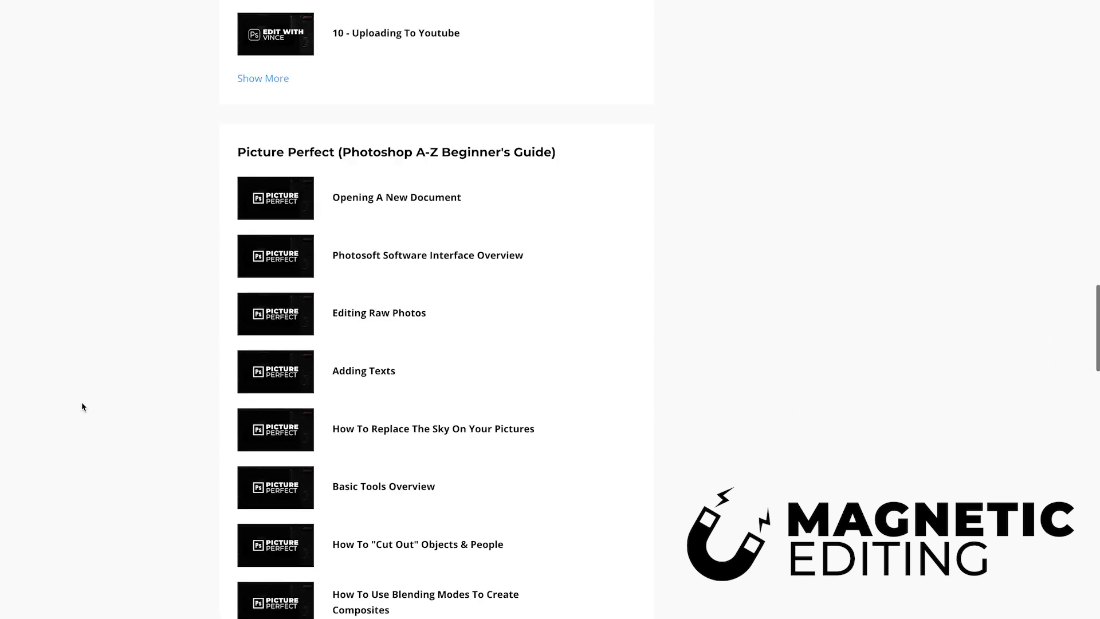
{"action": "scroll", "coordinate": [82, 407], "scroll_direction": "down", "scroll_amount": 16}
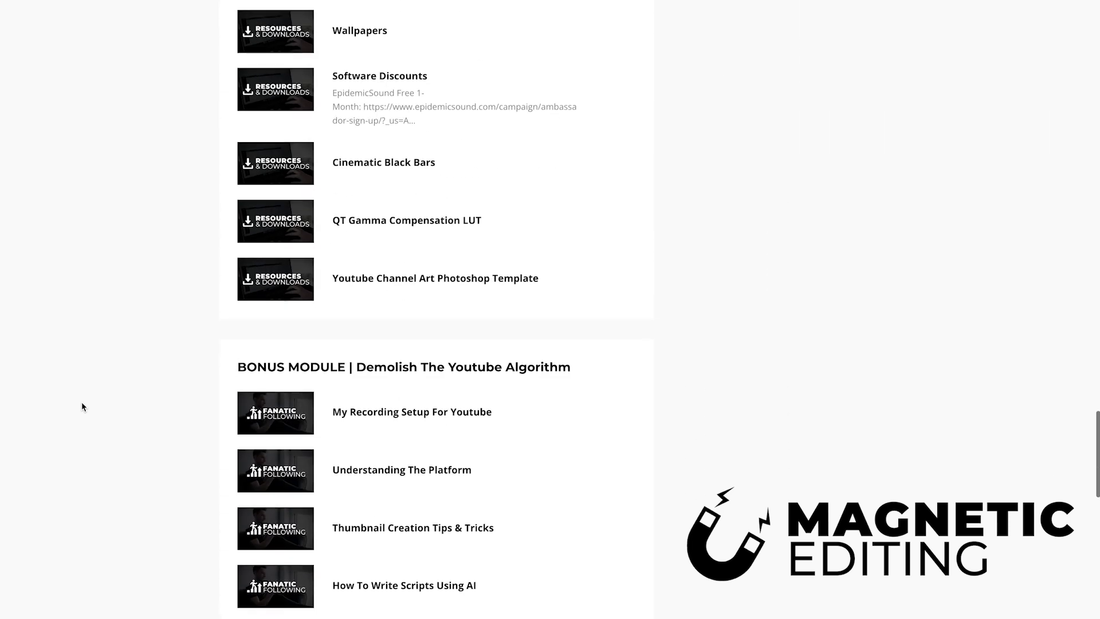
{"action": "scroll", "coordinate": [82, 407], "scroll_direction": "down", "scroll_amount": 3}
{"action": "scroll", "coordinate": [82, 407], "scroll_direction": "down", "scroll_amount": 6}
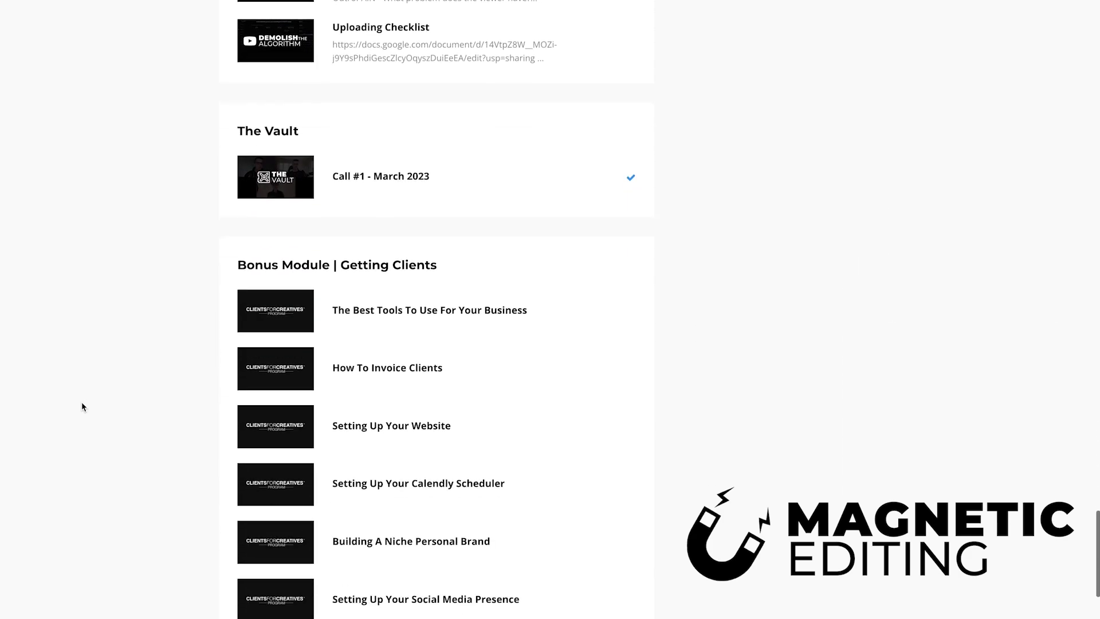